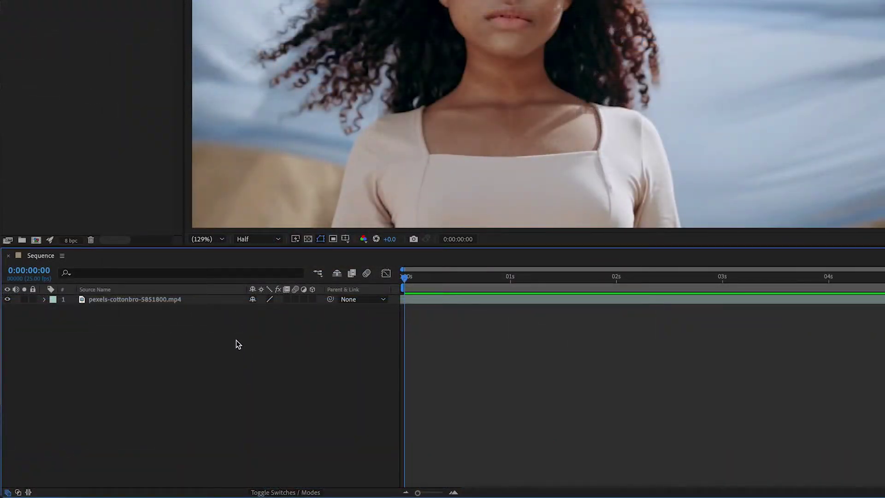
# Step: Add a full-frame solid, Medium Royal Blue Solid 1, coloured 3D73EE above the video clip
pyautogui.rightClick(237, 342)
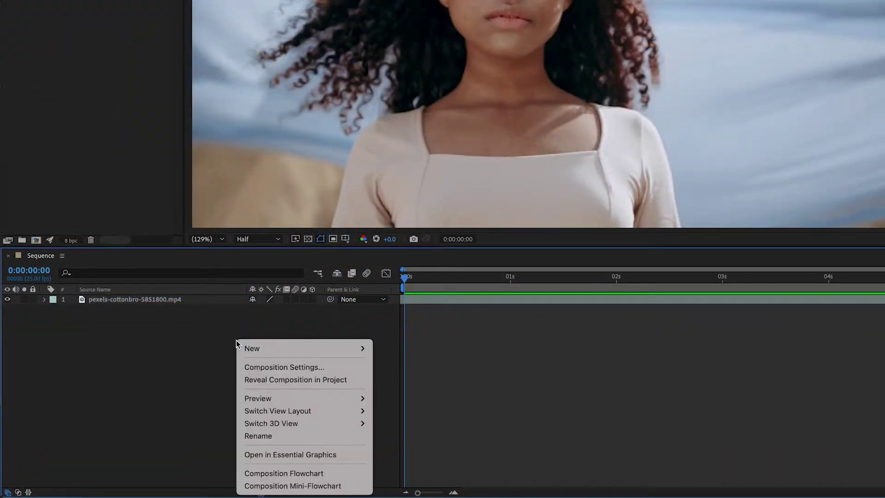
pyautogui.moveTo(278, 348)
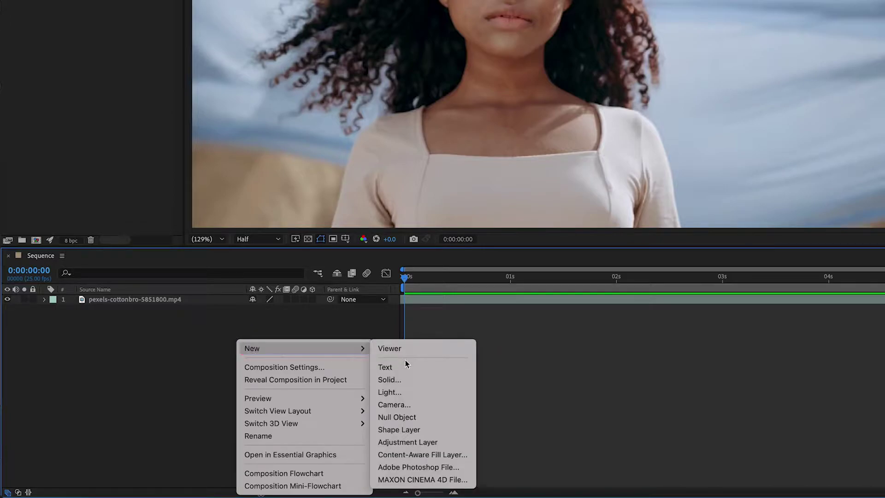
pyautogui.click(423, 380)
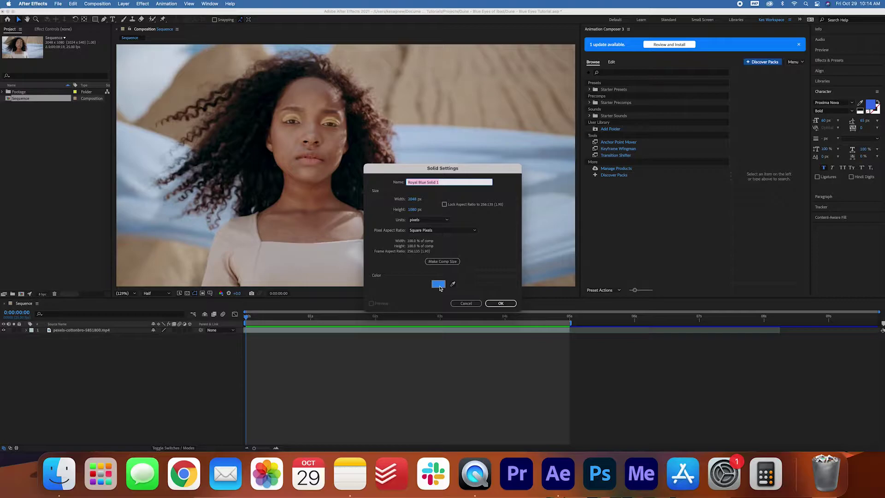
pyautogui.click(438, 284)
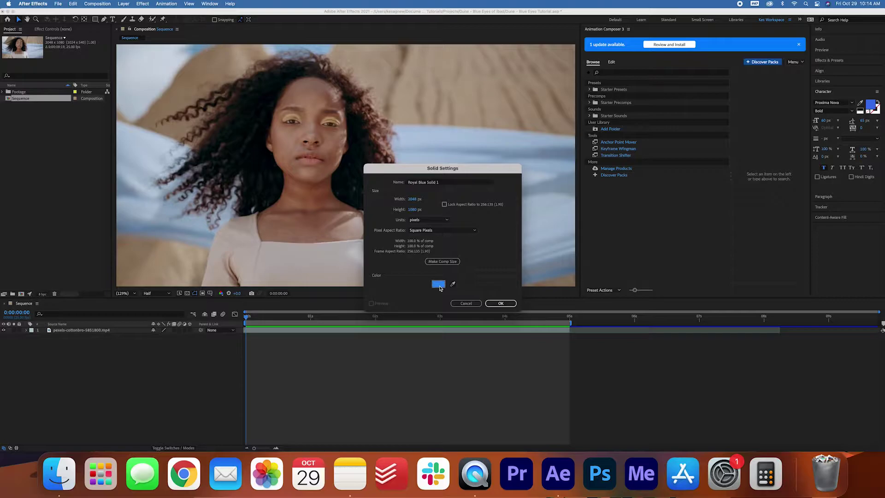
pyautogui.write('3D73EE')
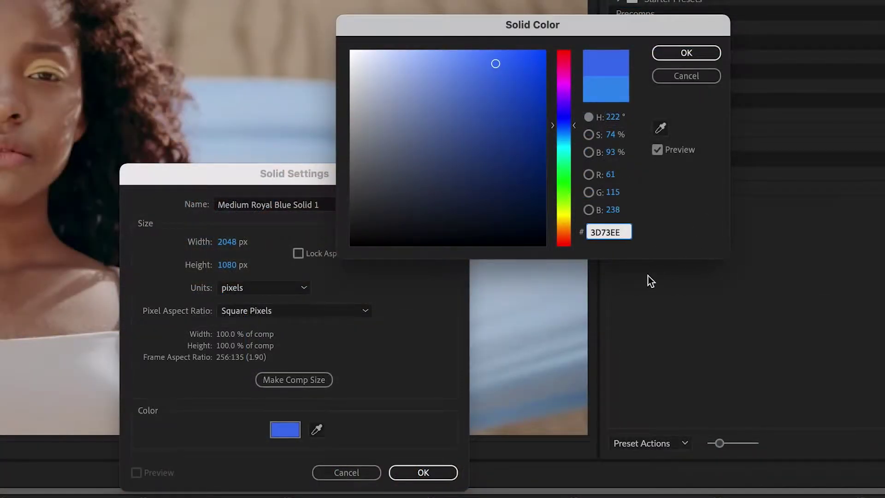
pyautogui.click(713, 52)
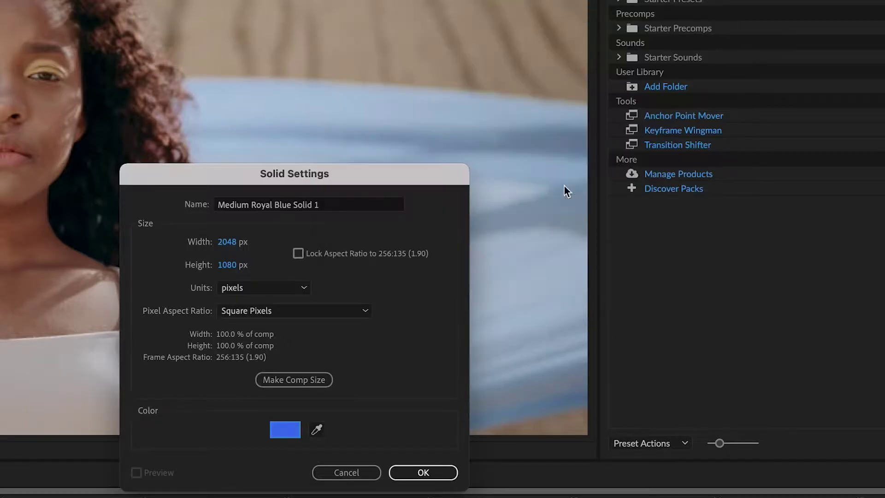
pyautogui.click(423, 472)
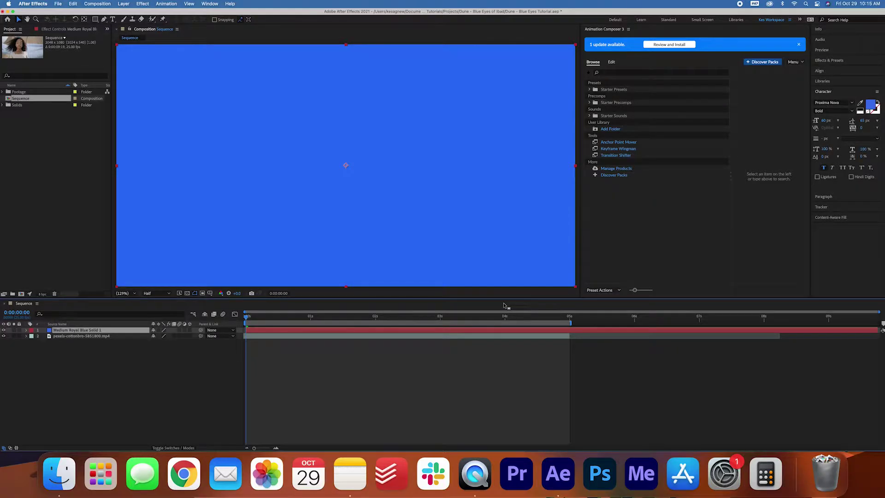
# Step: Set the blue solid layer's blending mode to Overlay
pyautogui.rightClick(144, 331)
pyautogui.moveTo(176, 331)
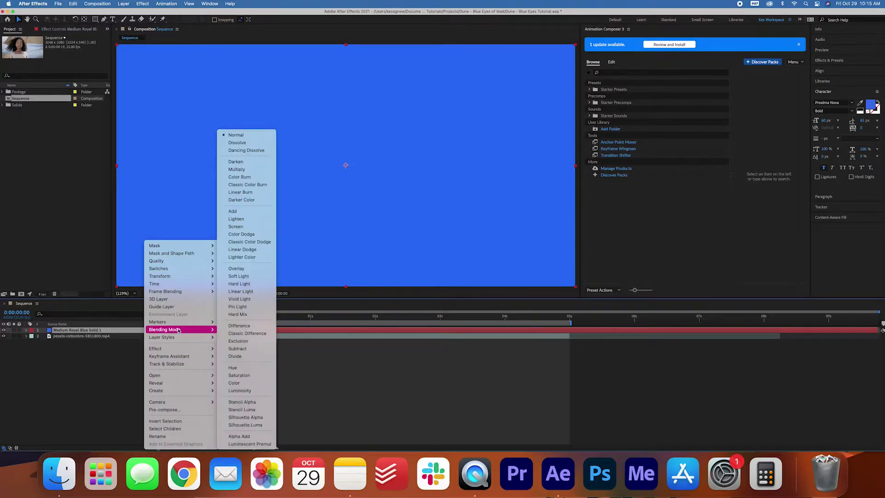
pyautogui.click(237, 268)
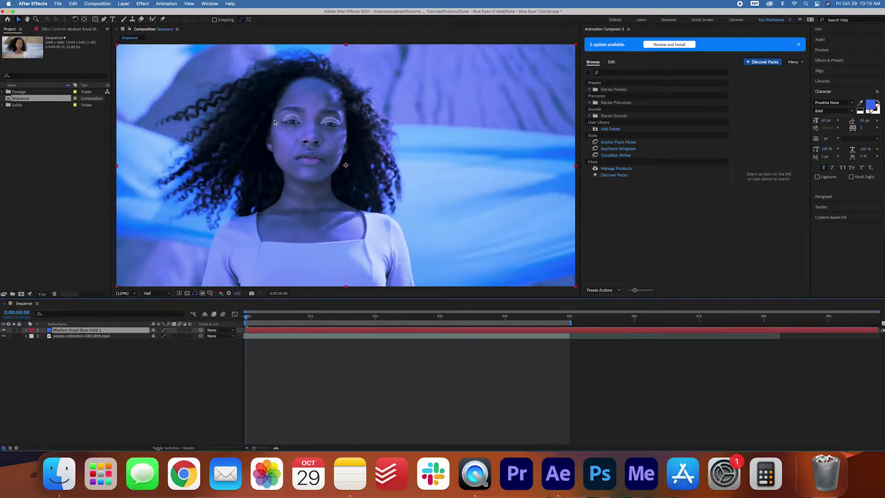
# Step: Zoom into the face and switch the viewer resolution from Half to Full
pyautogui.scroll(4, 274, 123)
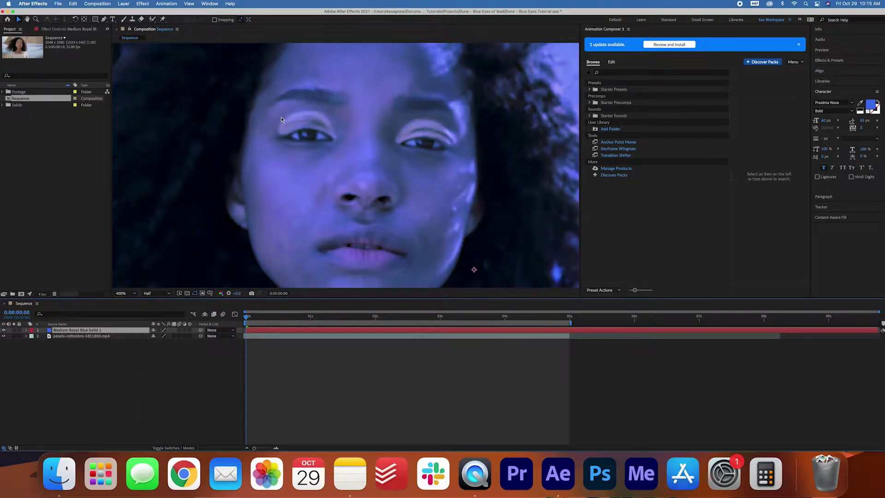
pyautogui.click(154, 294)
pyautogui.click(152, 300)
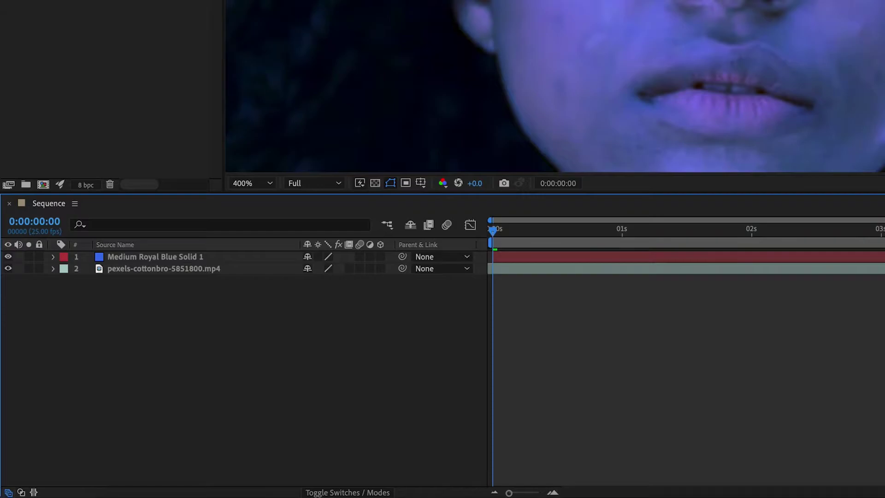
# Step: Select the Medium Royal Blue Solid 1 layer to draw the eye mask on it
pyautogui.click(236, 258)
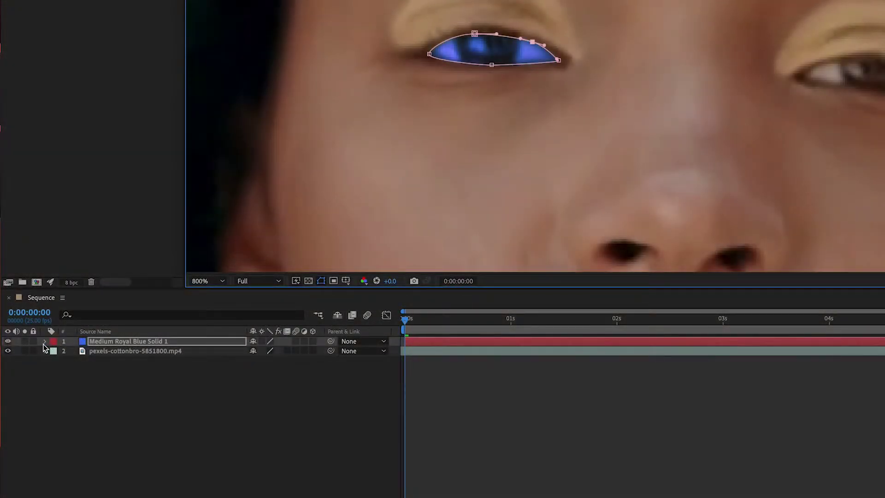
# Step: Give Mask 1 on the blue solid a Mask Feather of 8 pixels
pyautogui.click(43, 343)
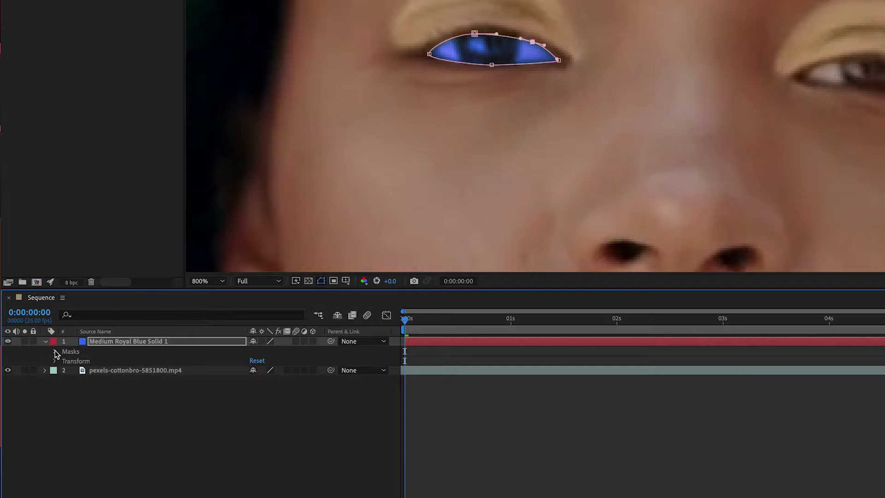
pyautogui.click(54, 351)
pyautogui.click(65, 361)
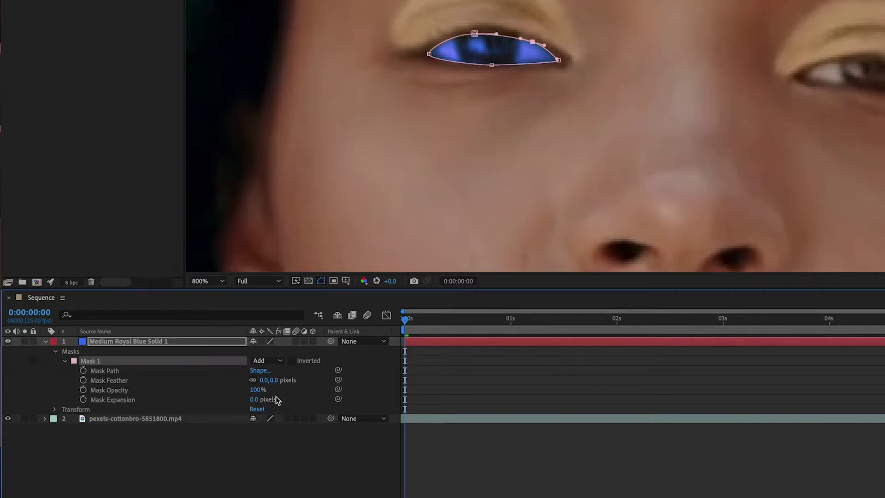
pyautogui.click(261, 381)
pyautogui.write('8')
pyautogui.press('Return')
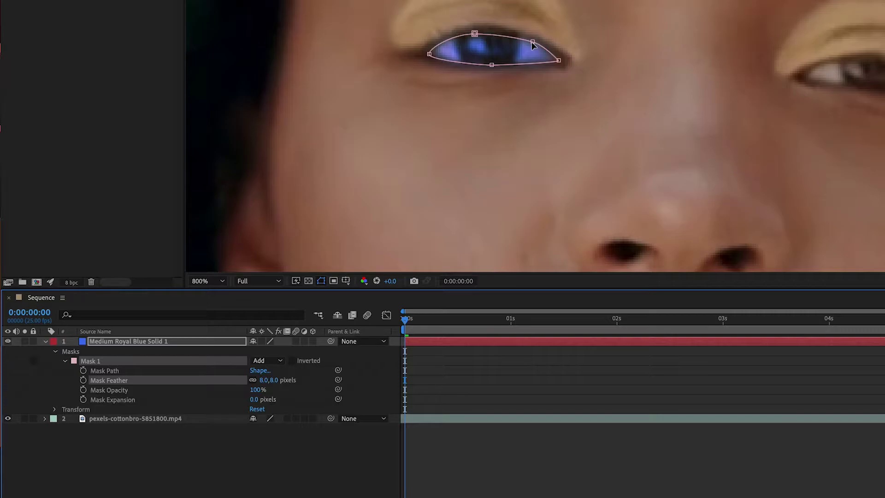
# Step: Reshape the mask points along the eyelid and eye corners to fit the eye
pyautogui.moveTo(533, 45); pyautogui.dragTo(529, 43)
pyautogui.moveTo(476, 35); pyautogui.dragTo(479, 36)
pyautogui.moveTo(429, 54); pyautogui.dragTo(426, 54)
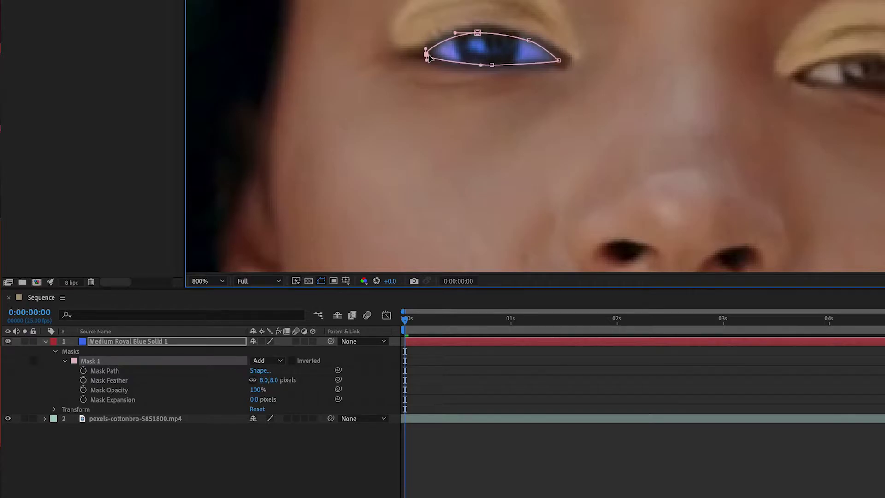
pyautogui.click(490, 65)
pyautogui.click(557, 64)
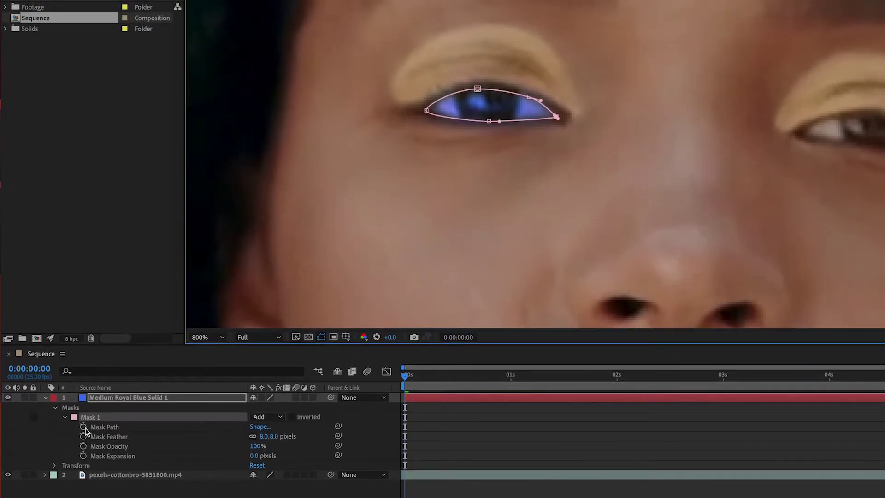
# Step: Turn on Mask Path keyframing and move a couple of frames ahead
pyautogui.click(83, 426)
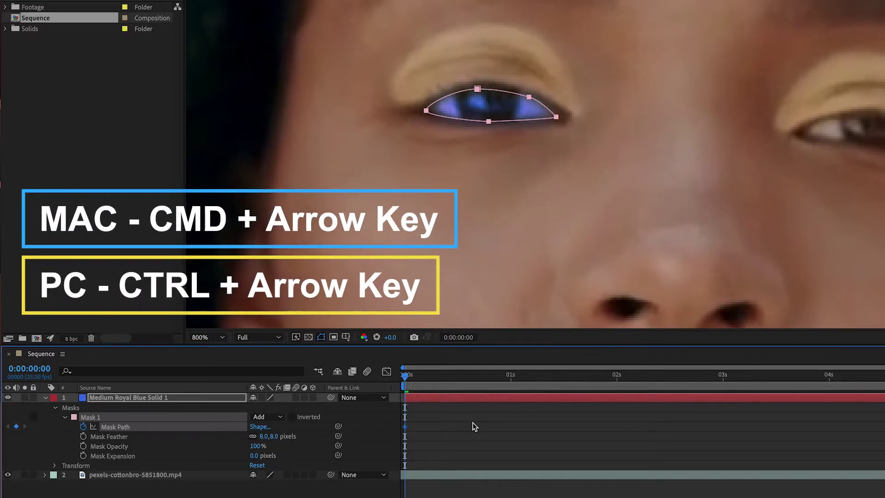
pyautogui.hotkey('ctrl', 'Right')
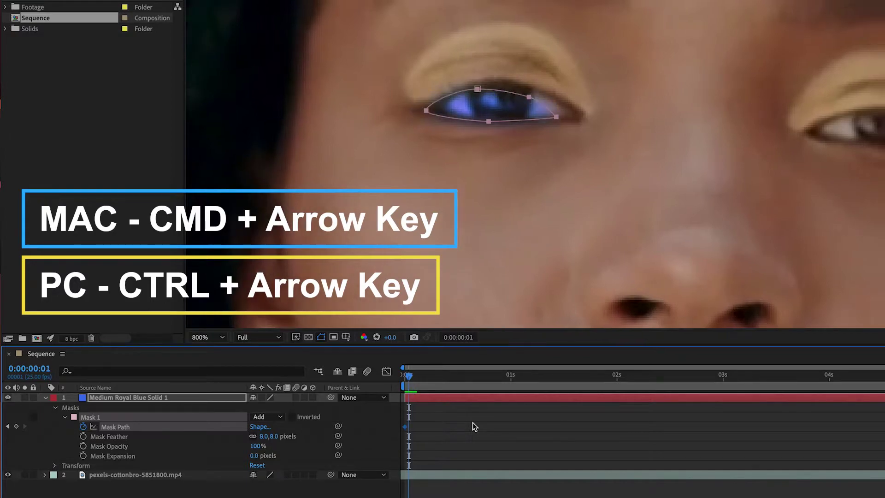
pyautogui.hotkey('ctrl', 'Right')
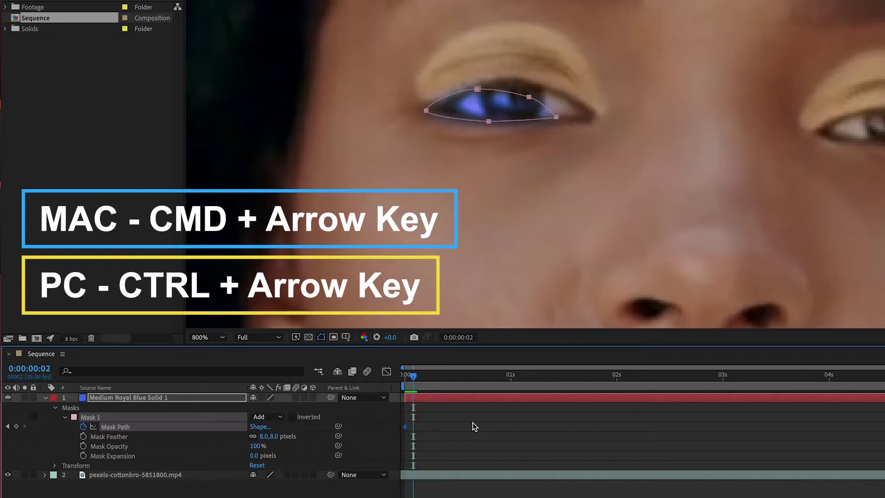
pyautogui.hotkey('ctrl', 'Left')
pyautogui.hotkey('ctrl', 'Left')
pyautogui.hotkey('ctrl', 'Right')
pyautogui.hotkey('ctrl', 'Right')
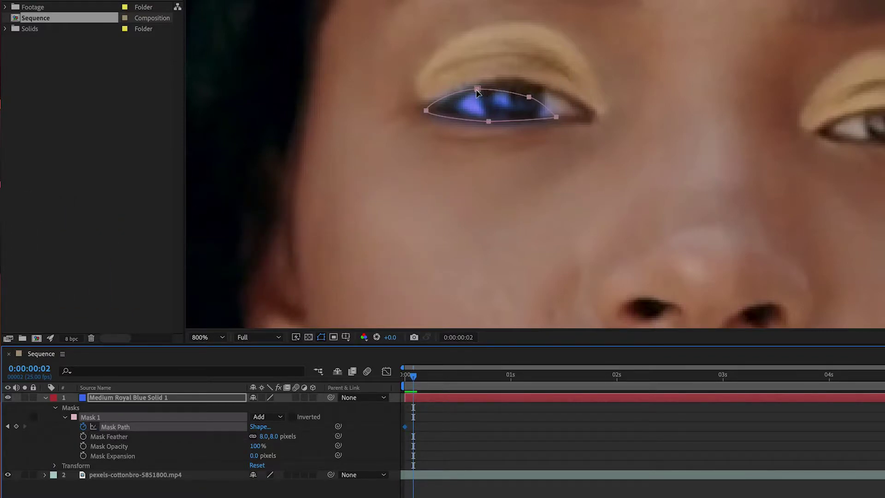
# Step: Drag the mask onto the moving eye every two frames toward frame 14
pyautogui.moveTo(478, 90); pyautogui.dragTo(499, 87)
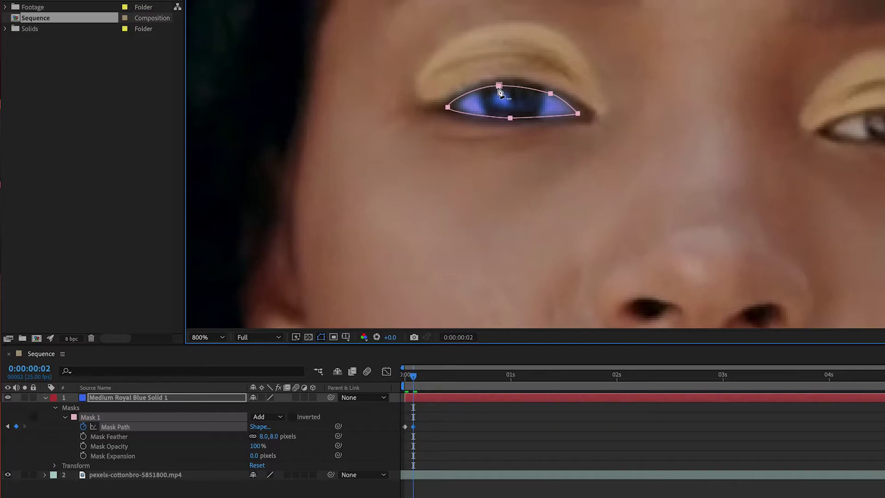
pyautogui.press('pagedown')
pyautogui.press('pagedown')
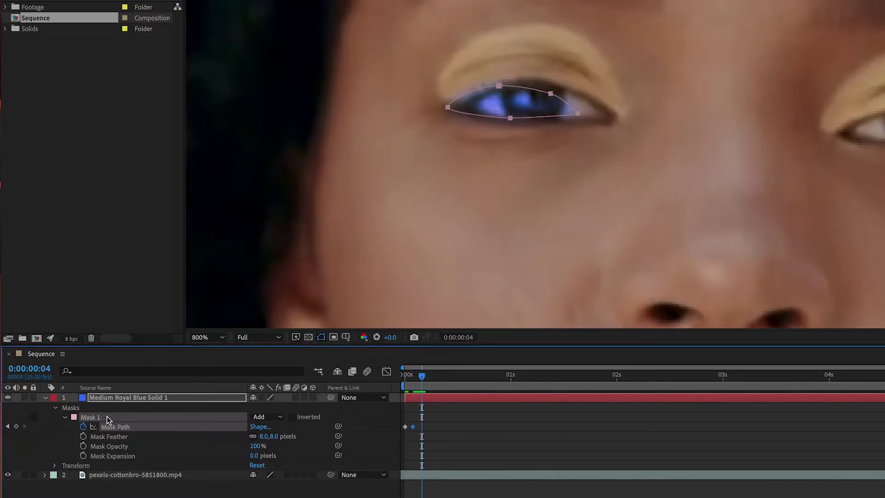
pyautogui.moveTo(498, 88); pyautogui.dragTo(519, 90)
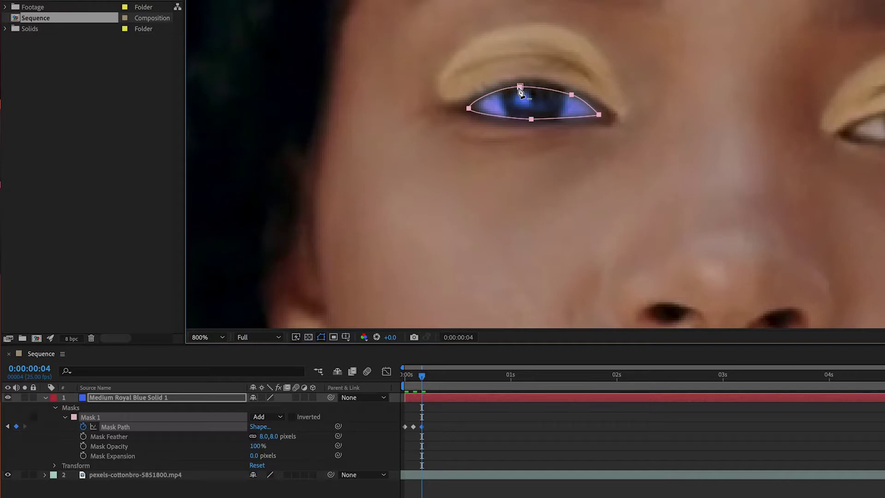
pyautogui.press('pagedown')
pyautogui.press('pagedown')
pyautogui.moveTo(518, 88); pyautogui.dragTo(630, 157)
pyautogui.press('pagedown')
pyautogui.press('pagedown')
pyautogui.press('pagedown')
pyautogui.press('pagedown')
pyautogui.press('pagedown')
pyautogui.press('pagedown')
pyautogui.press('pagedown')
pyautogui.press('pagedown')
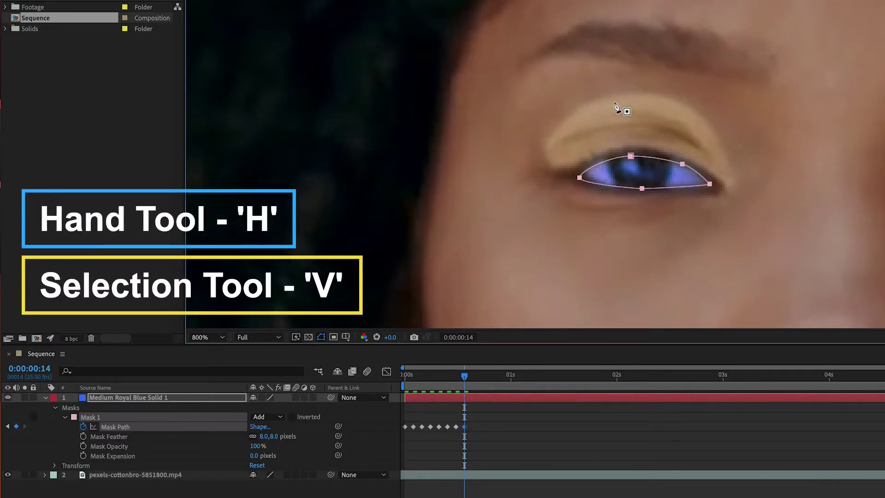
# Step: Pan the view to center the eye and move the mask onto it two frames later
pyautogui.press('h')
pyautogui.moveTo(823, 124); pyautogui.dragTo(701, 101)
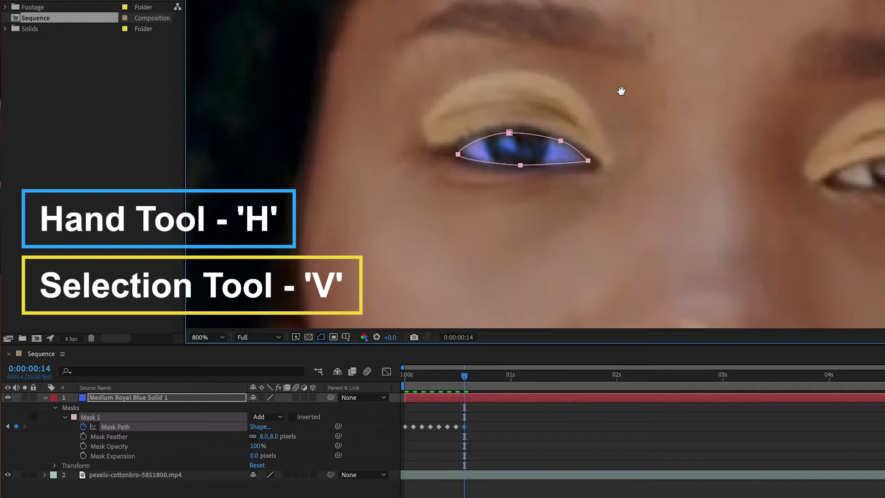
pyautogui.press('v')
pyautogui.press('pagedown')
pyautogui.press('pagedown')
pyautogui.moveTo(511, 134); pyautogui.dragTo(548, 185)
pyautogui.press('pagedown')
pyautogui.press('pagedown')
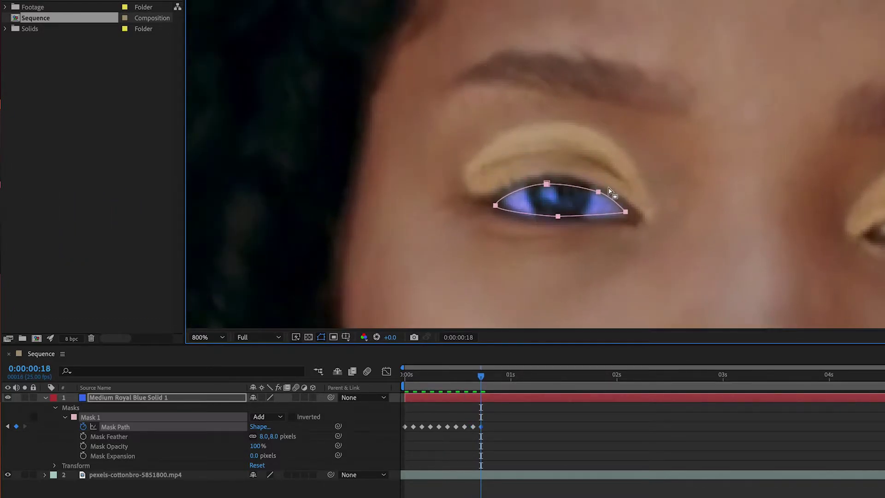
# Step: Refit the mask's right, bottom, left and top points to the eye
pyautogui.click(118, 437)
pyautogui.moveTo(626, 211); pyautogui.dragTo(602, 194)
pyautogui.moveTo(560, 217); pyautogui.dragTo(559, 217)
pyautogui.moveTo(496, 206); pyautogui.dragTo(499, 205)
pyautogui.moveTo(547, 184); pyautogui.dragTo(545, 183)
pyautogui.moveTo(602, 193); pyautogui.dragTo(601, 194)
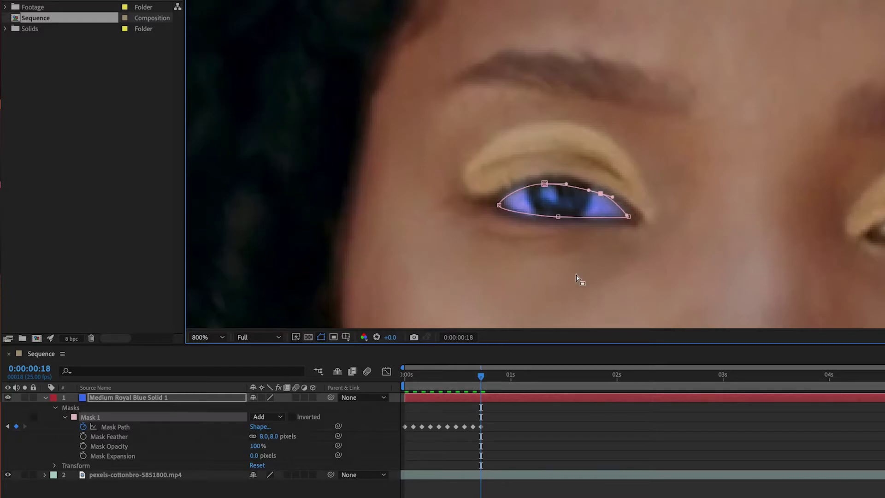
# Step: Move the mask onto the eye over four more frames toward 0:00:02:06, then deselect it
pyautogui.press('pagedown')
pyautogui.press('pagedown')
pyautogui.moveTo(530, 258); pyautogui.dragTo(525, 256)
pyautogui.press('pagedown')
pyautogui.press('pagedown')
pyautogui.press('pagedown')
pyautogui.moveTo(525, 222); pyautogui.dragTo(523, 217)
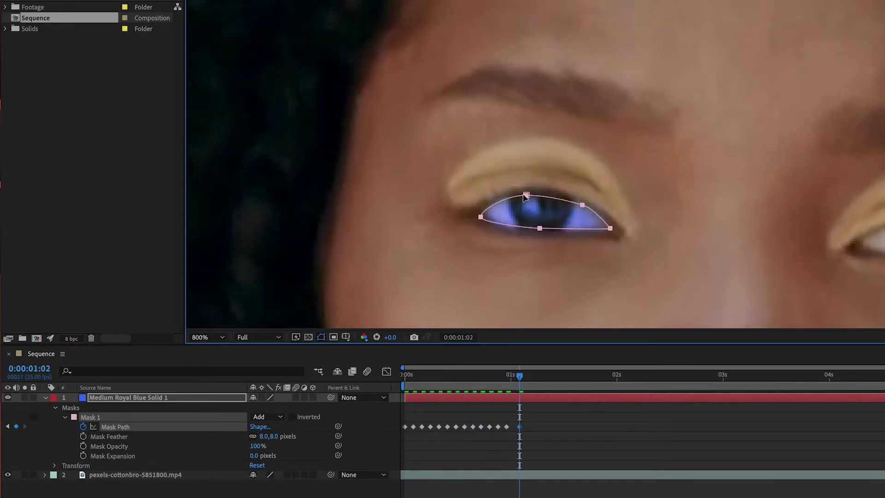
pyautogui.press('pagedown')
pyautogui.press('pagedown')
pyautogui.press('pagedown')
pyautogui.moveTo(528, 185)
pyautogui.mouseDown()
pyautogui.moveTo(548, 203)
pyautogui.moveTo(516, 216)
pyautogui.moveTo(498, 138)
pyautogui.moveTo(430, 173)
pyautogui.moveTo(430, 206)
pyautogui.mouseUp()
pyautogui.press('pagedown')
pyautogui.press('pagedown')
pyautogui.press('pagedown')
pyautogui.press('pagedown')
pyautogui.press('pagedown')
pyautogui.press('pagedown')
pyautogui.press('pagedown')
pyautogui.press('pagedown')
pyautogui.press('pagedown')
pyautogui.press('pagedown')
pyautogui.press('pagedown')
pyautogui.press('pagedown')
pyautogui.click(705, 438)
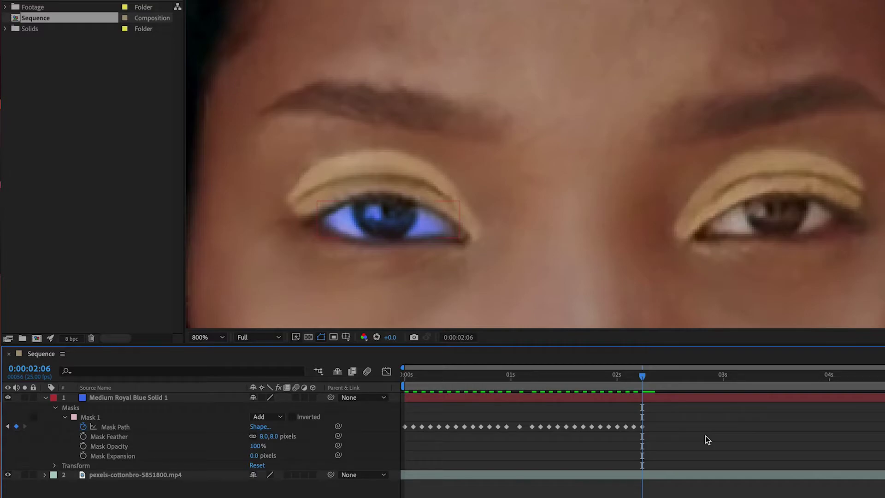
# Step: Play back the tracking, then refit the mask's top and corners at frame 0:00:02:07
pyautogui.press('space')
pyautogui.press('space')
pyautogui.press('pagedown')
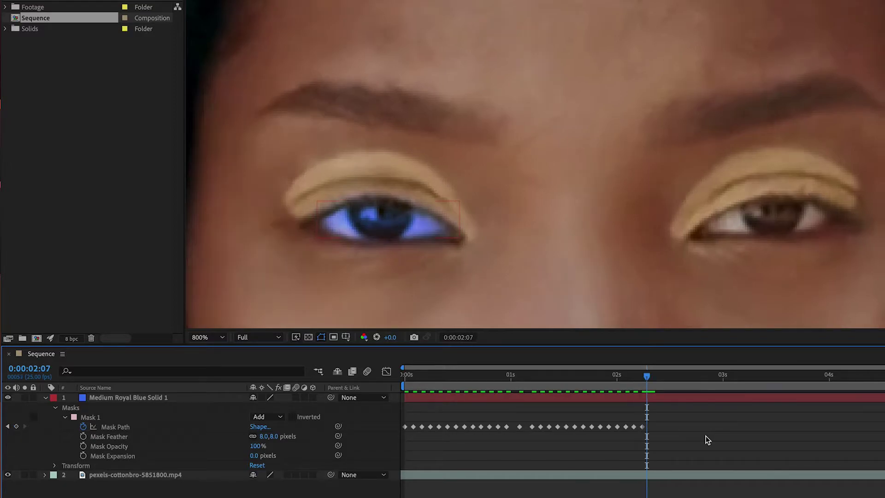
pyautogui.click(118, 446)
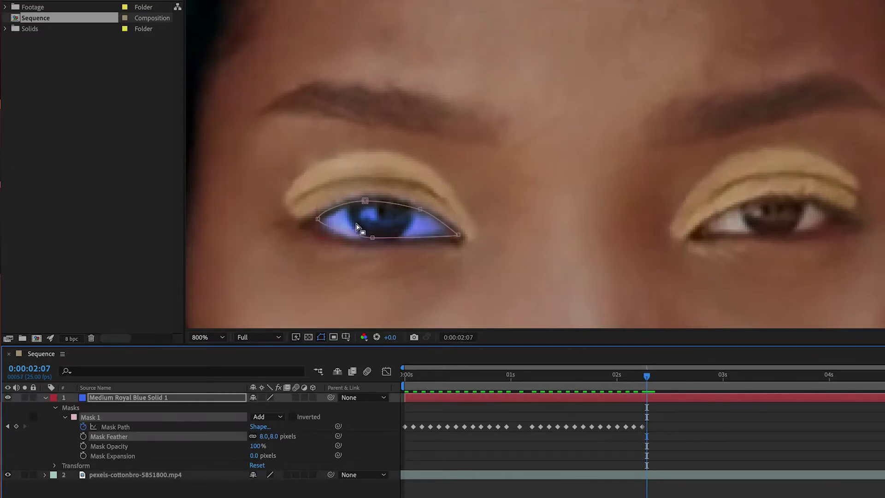
pyautogui.moveTo(366, 202); pyautogui.dragTo(366, 204)
pyautogui.moveTo(317, 218); pyautogui.dragTo(320, 225)
pyautogui.moveTo(420, 211); pyautogui.dragTo(417, 210)
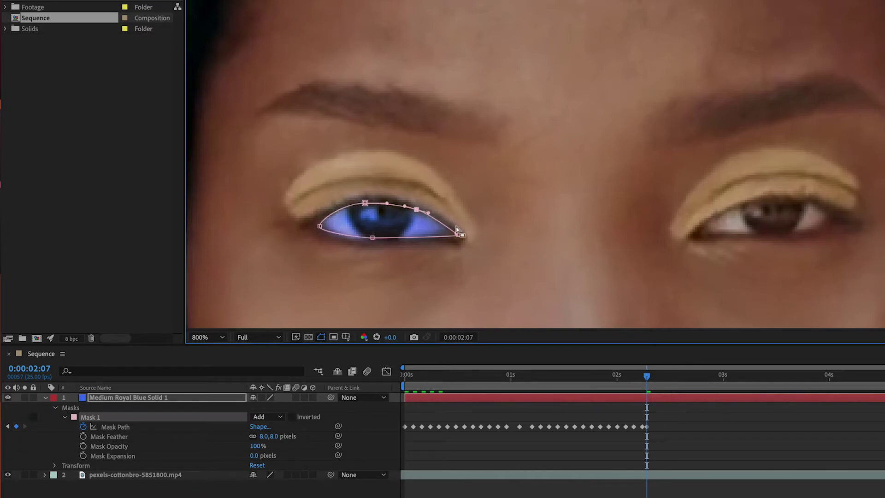
pyautogui.moveTo(458, 234); pyautogui.dragTo(451, 230)
pyautogui.click(675, 427)
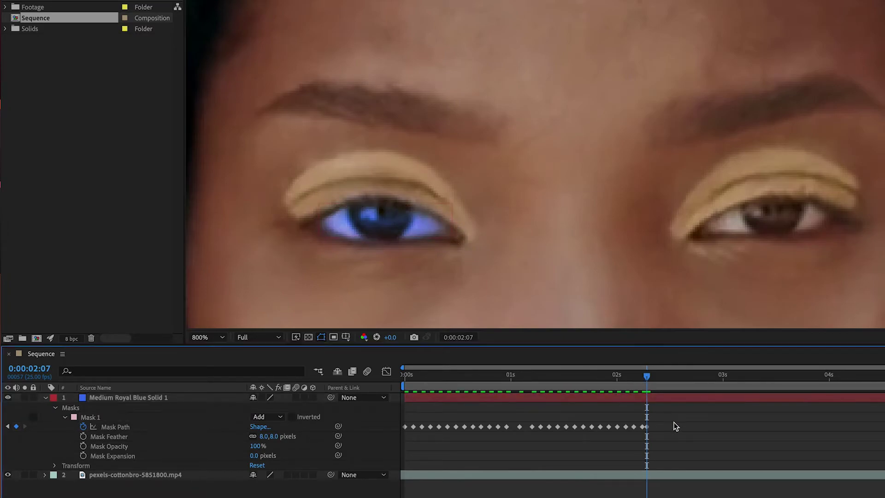
# Step: Lower the mask's top point and adjust its left corner over the next two frames as the eye closes
pyautogui.press('pagedown')
pyautogui.click(118, 438)
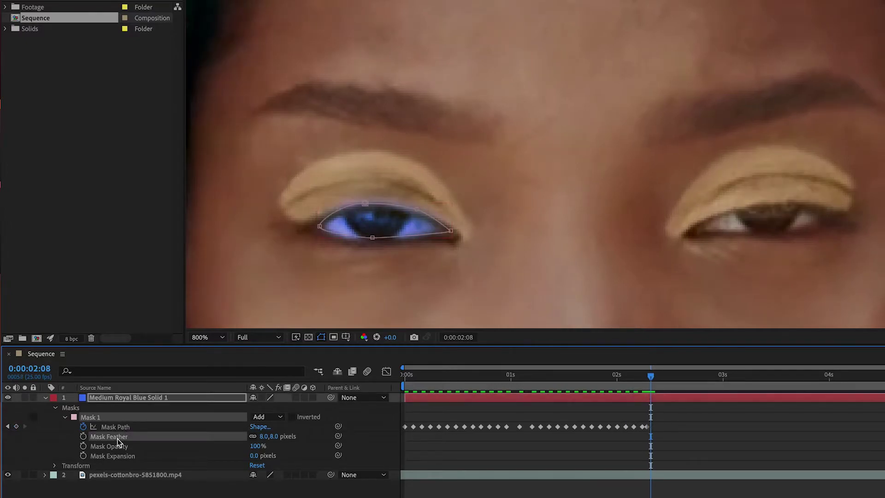
pyautogui.moveTo(365, 202); pyautogui.dragTo(446, 231)
pyautogui.click(418, 210)
pyautogui.moveTo(320, 227); pyautogui.dragTo(320, 232)
pyautogui.click(721, 425)
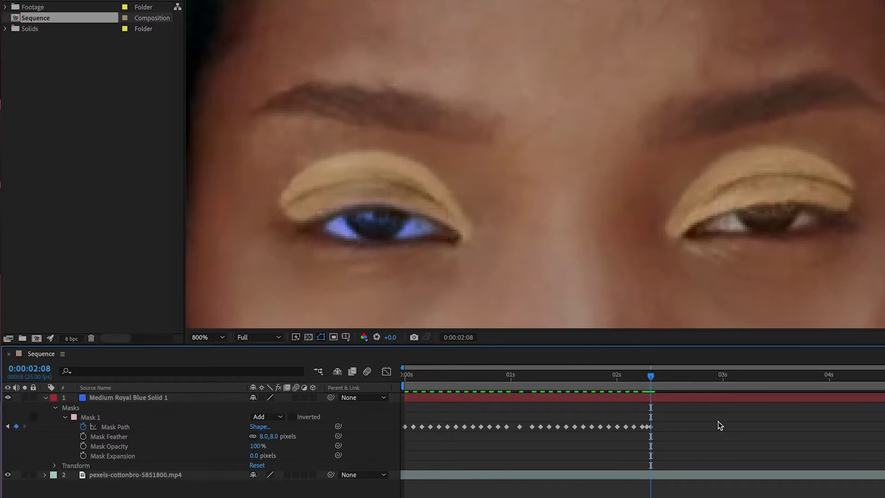
pyautogui.press('pagedown')
pyautogui.click(96, 437)
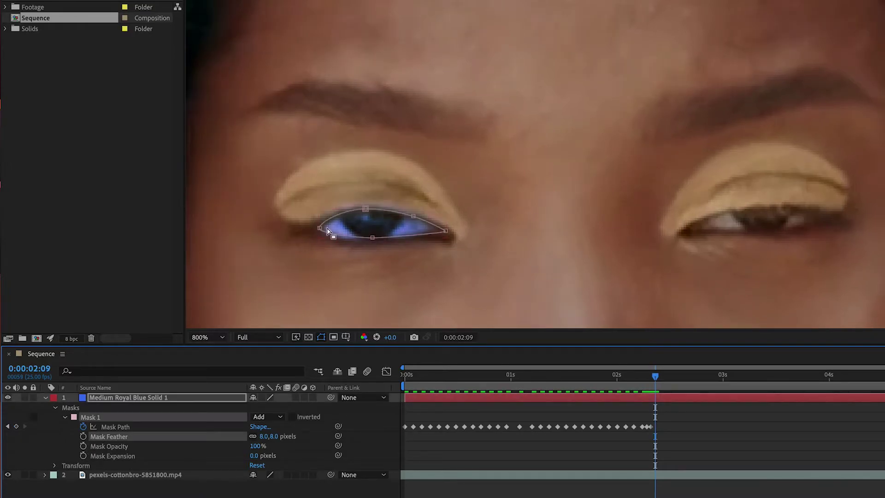
pyautogui.moveTo(367, 210); pyautogui.dragTo(441, 231)
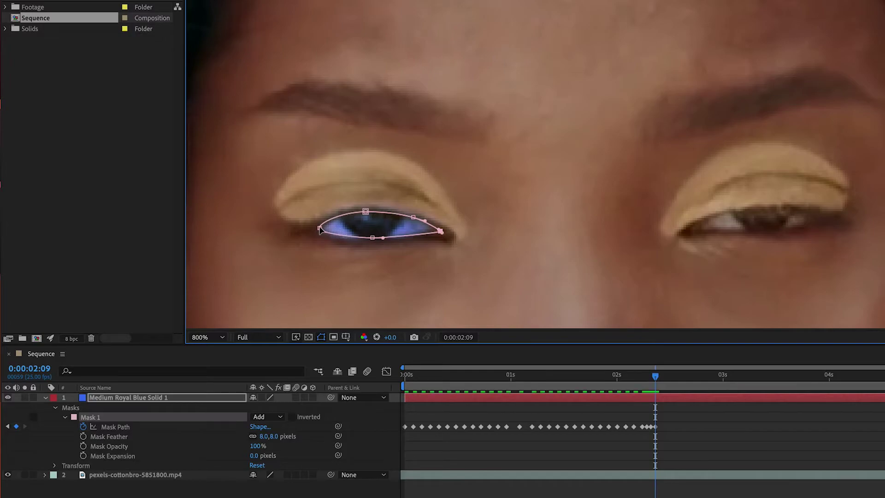
pyautogui.moveTo(320, 227); pyautogui.dragTo(318, 228)
pyautogui.click(712, 443)
# Step: Pull the mask's top point down and left corner outward over two more frames
pyautogui.press('pagedown')
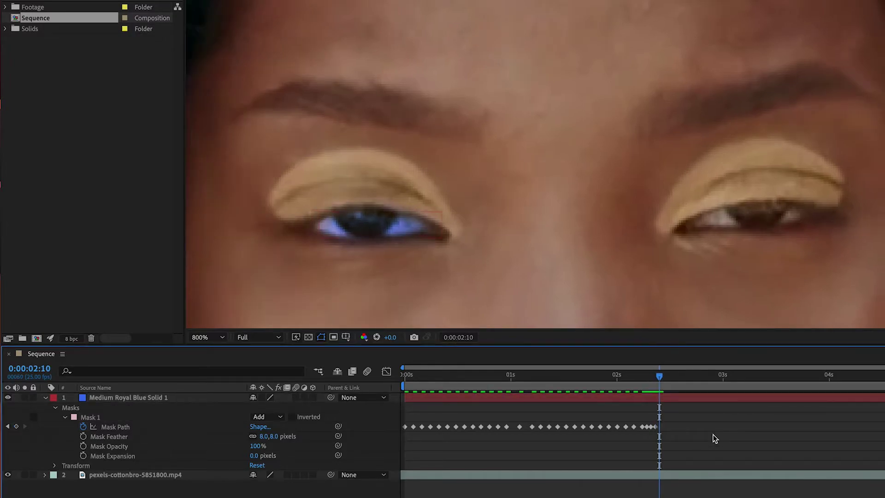
pyautogui.click(104, 437)
pyautogui.moveTo(364, 214); pyautogui.dragTo(364, 210)
pyautogui.moveTo(320, 228); pyautogui.dragTo(317, 227)
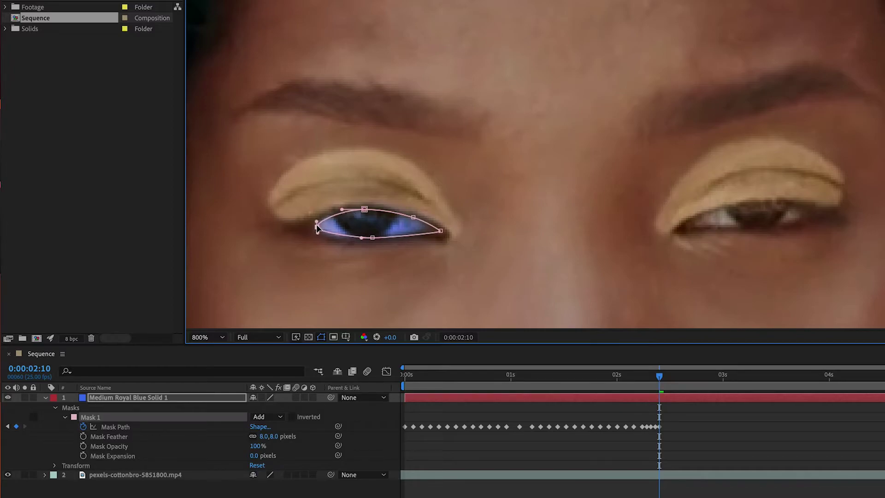
pyautogui.click(720, 432)
pyautogui.press('pagedown')
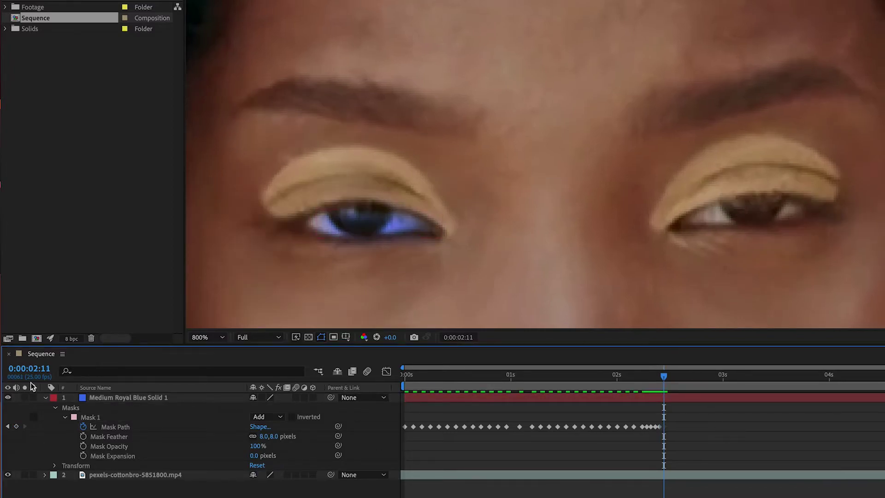
pyautogui.click(116, 443)
pyautogui.moveTo(318, 228); pyautogui.dragTo(308, 229)
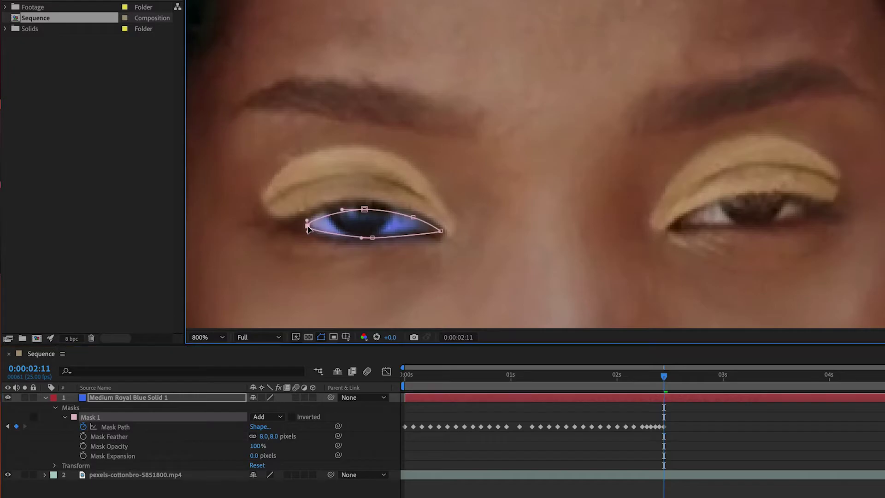
# Step: Refit the mask's top and position on the eye across the next several frames
pyautogui.moveTo(365, 209); pyautogui.dragTo(363, 202)
pyautogui.click(704, 448)
pyautogui.press('pagedown')
pyautogui.click(115, 427)
pyautogui.press('pagedown')
pyautogui.press('pagedown')
pyautogui.press('pagedown')
pyautogui.press('pagedown')
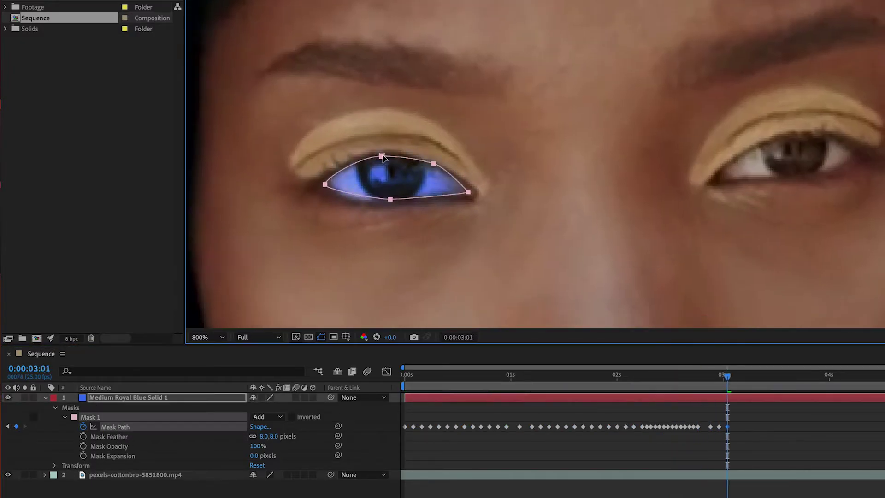
pyautogui.press('pagedown')
pyautogui.press('pagedown')
pyautogui.moveTo(451, 132); pyautogui.dragTo(437, 120)
pyautogui.press('pagedown')
pyautogui.press('pagedown')
pyautogui.moveTo(377, 175); pyautogui.dragTo(376, 181)
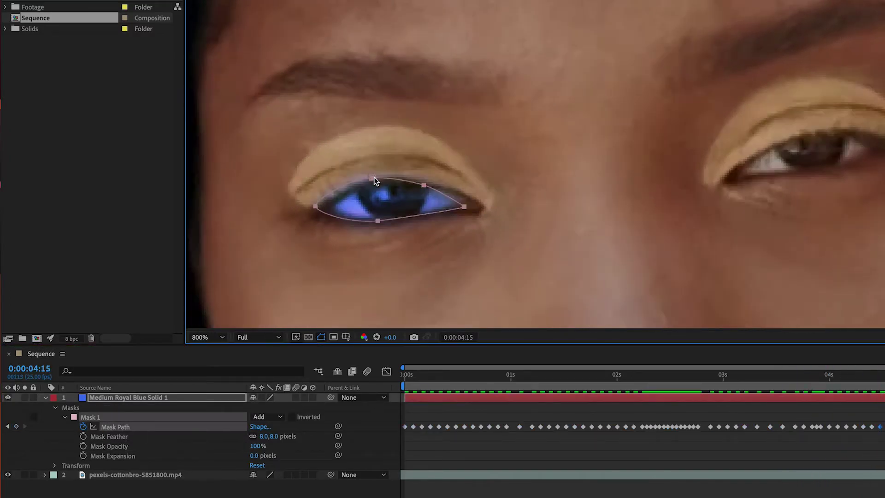
# Step: Check the mask on the remaining frames, then set the viewer magnification to Fit
pyautogui.press('pagedown')
pyautogui.press('pagedown')
pyautogui.press('pagedown')
pyautogui.press('pagedown')
pyautogui.press('pagedown')
pyautogui.press('pagedown')
pyautogui.press('pagedown')
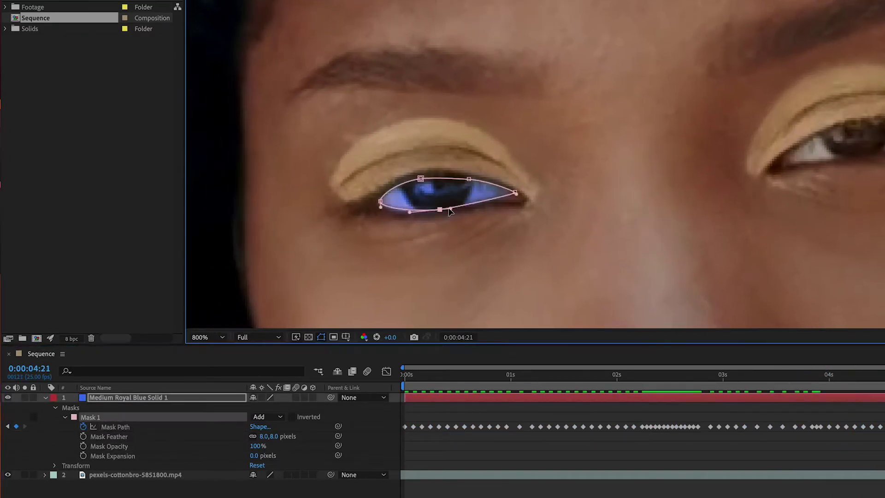
pyautogui.click(90, 417)
pyautogui.press('pagedown')
pyautogui.press('pagedown')
pyautogui.press('pagedown')
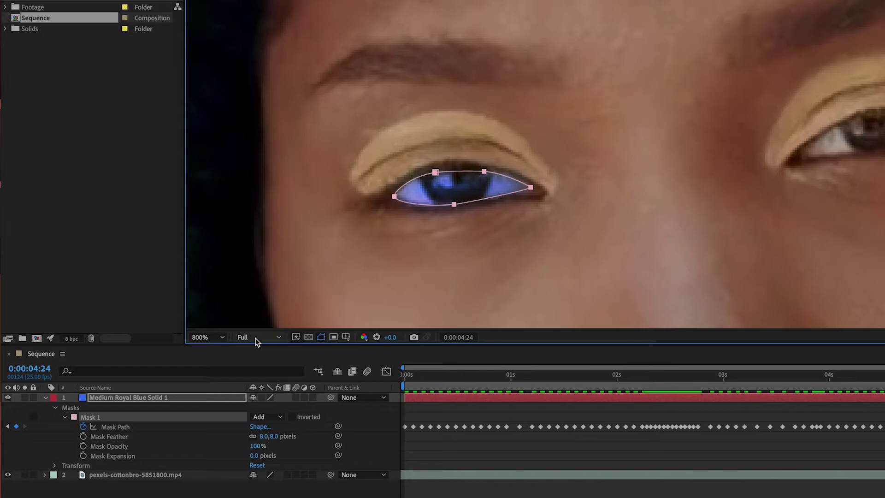
pyautogui.click(207, 338)
pyautogui.click(222, 348)
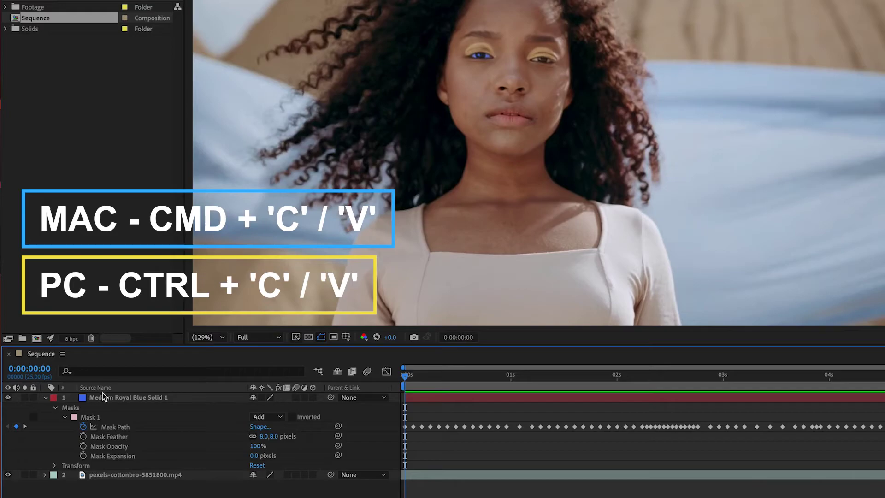
# Step: Paste a copy of the masked Medium Royal Blue Solid 1 layer and select the new top copy
pyautogui.click(149, 396)
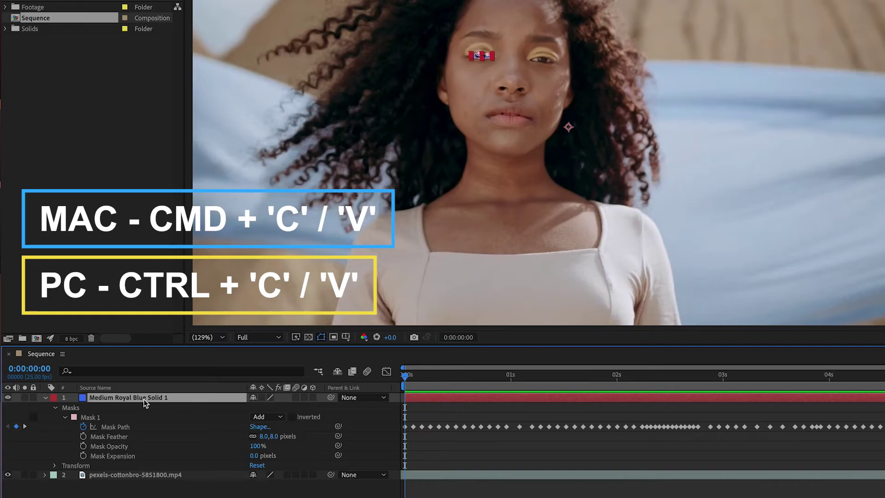
pyautogui.hotkey('ctrl', 'v')
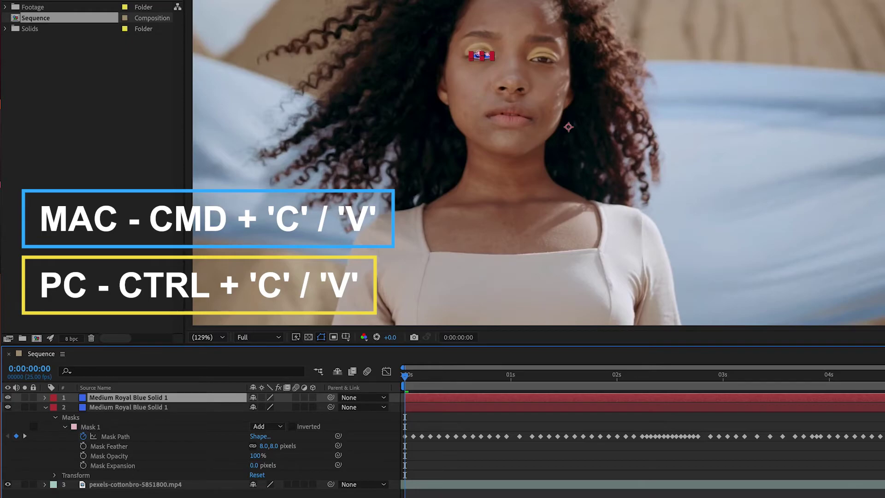
pyautogui.press('F2')
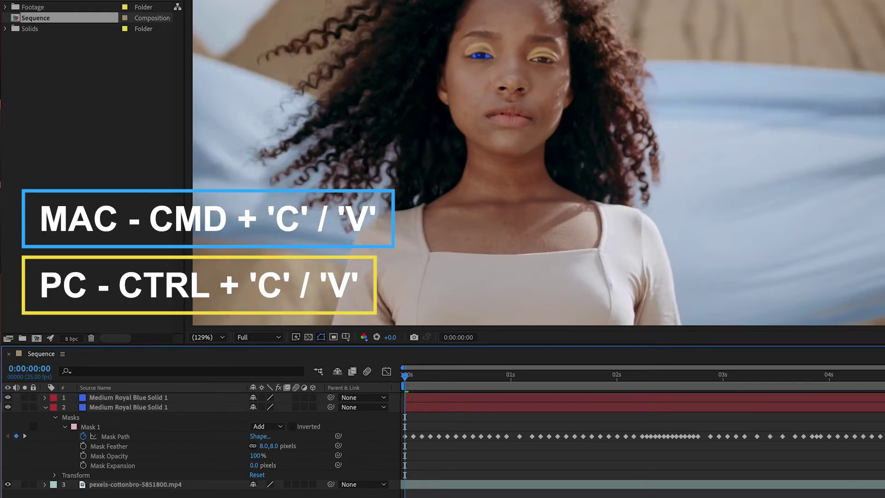
pyautogui.click(120, 398)
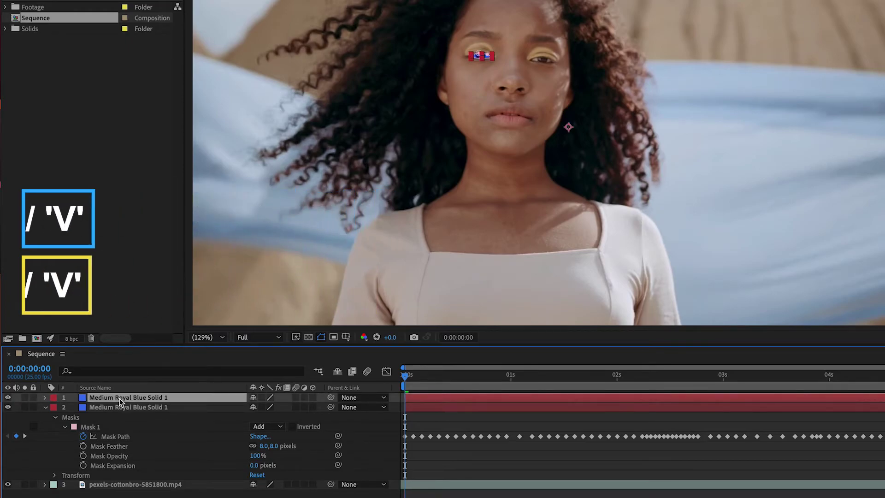
# Step: Set the top blue solid copy's blending mode to Lighten and deselect it
pyautogui.rightClick(123, 398)
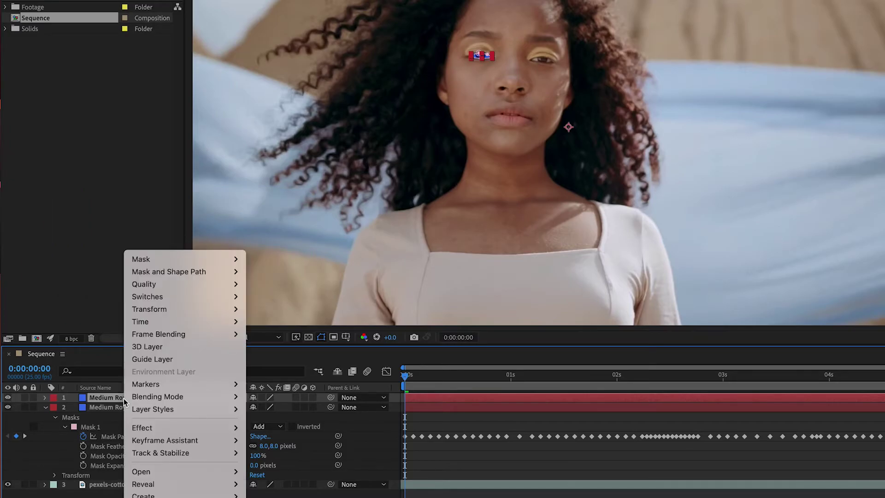
pyautogui.moveTo(188, 396)
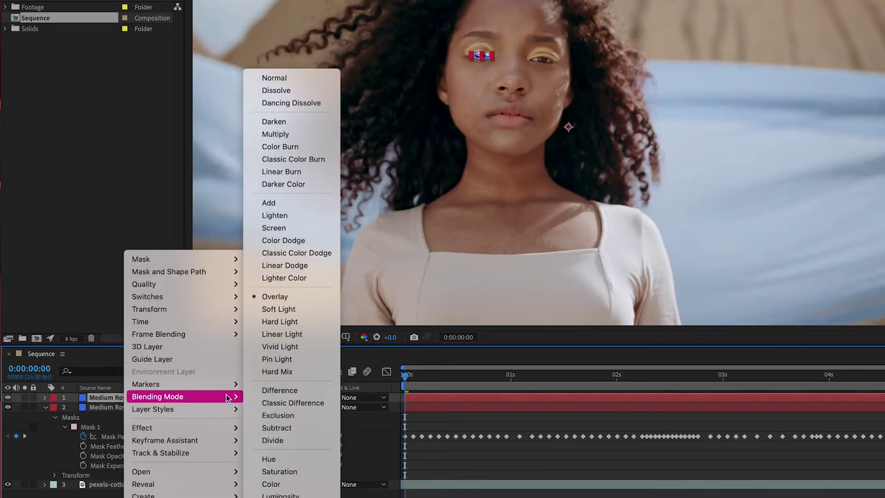
pyautogui.click(297, 215)
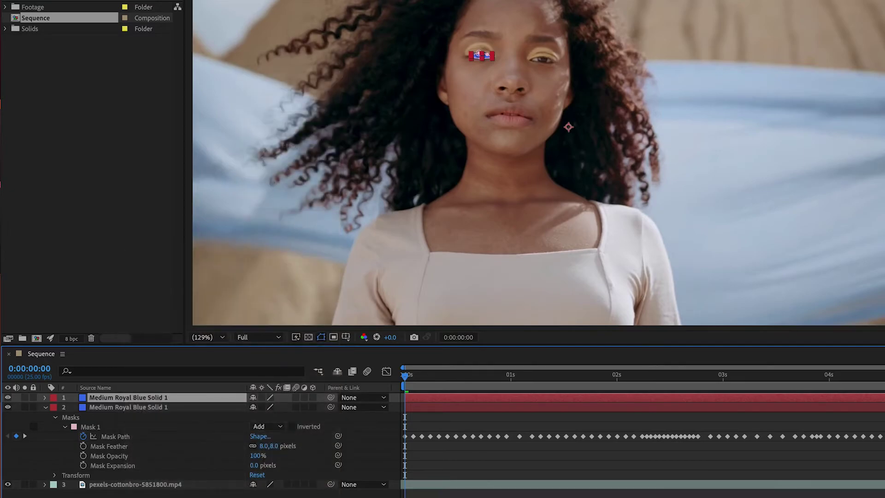
pyautogui.press('F2')
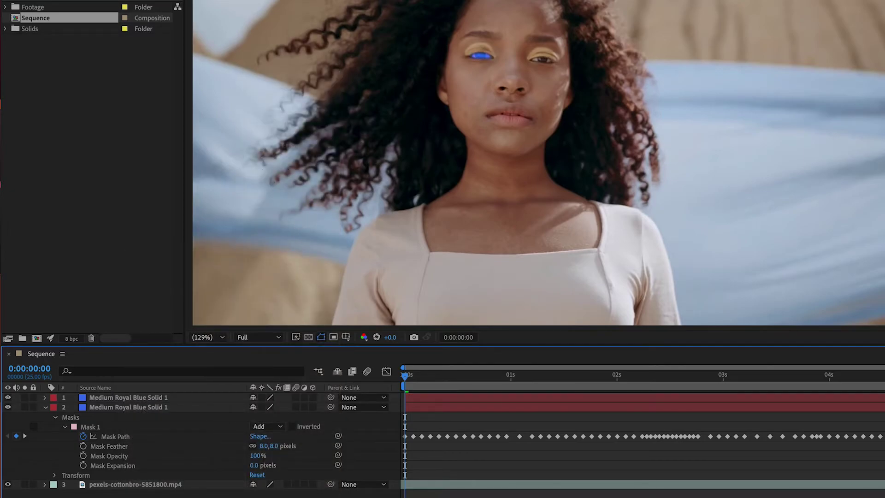
# Step: Set the top blue solid's Mask 1 expansion to -3 pixels and compare with the second layer's mask
pyautogui.click(45, 407)
pyautogui.click(45, 396)
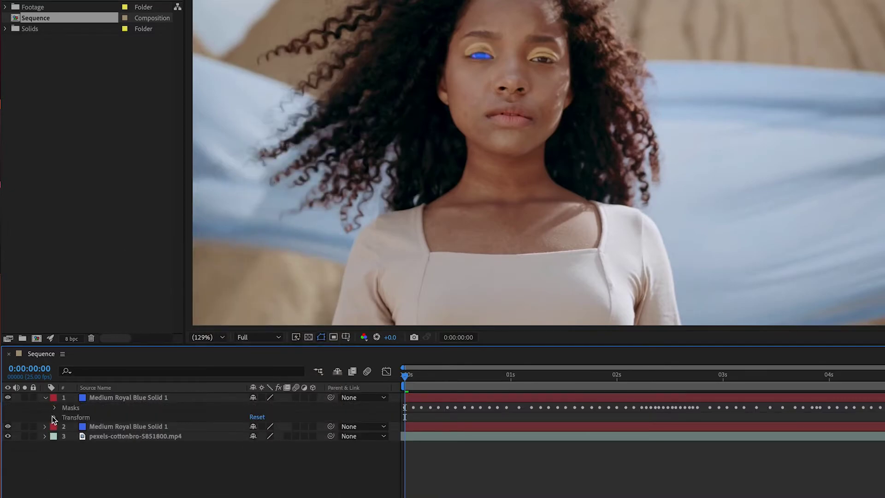
pyautogui.click(55, 408)
pyautogui.click(64, 418)
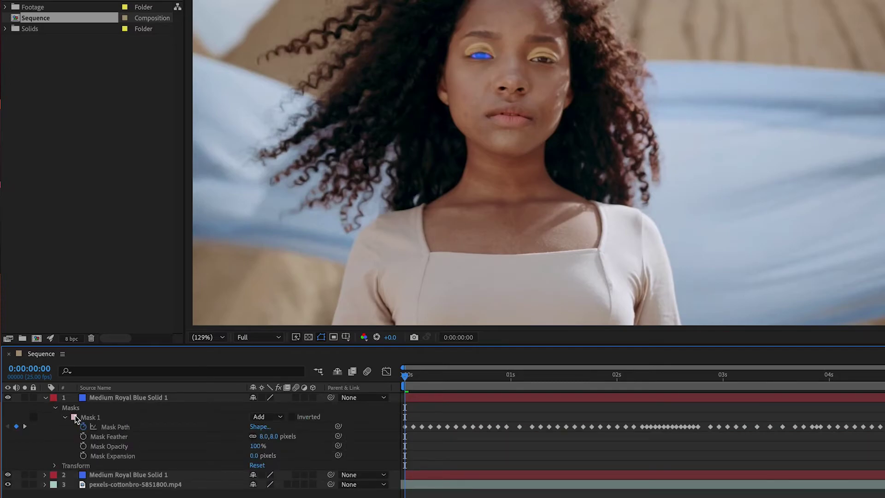
pyautogui.click(253, 455)
pyautogui.write('-3')
pyautogui.press('Return')
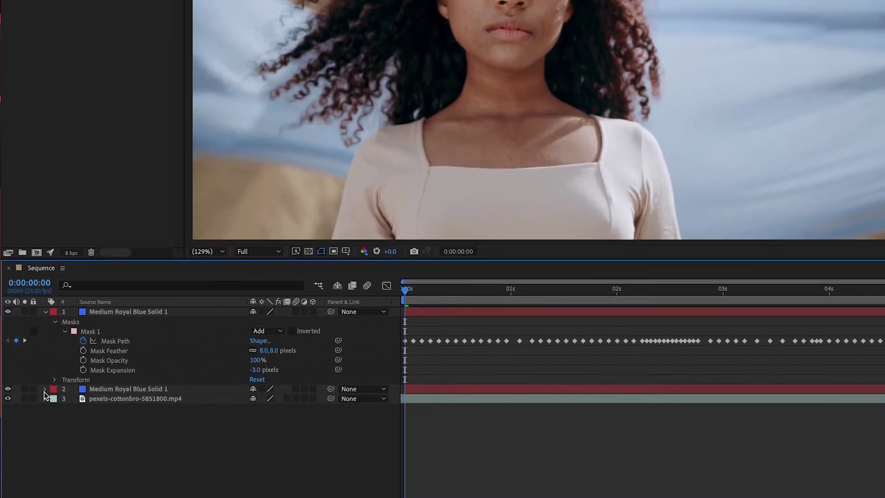
pyautogui.click(44, 474)
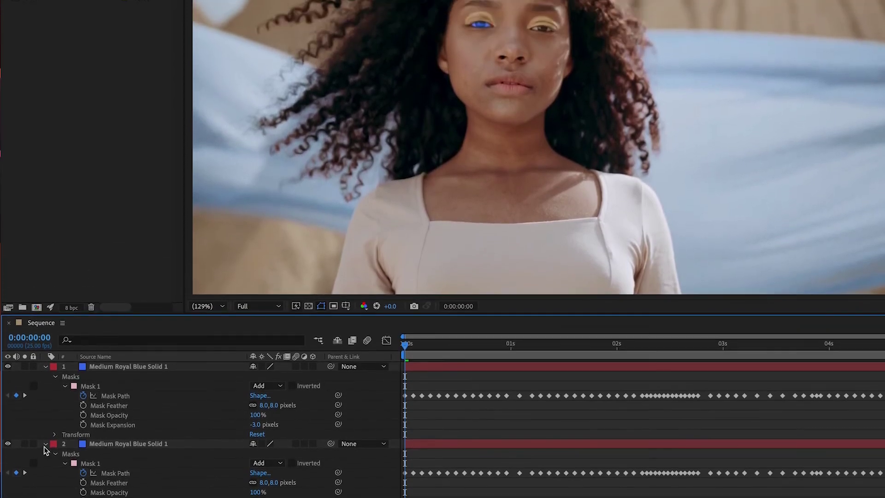
# Step: Set the top blue solid layer's opacity to 50%
pyautogui.click(45, 379)
pyautogui.click(45, 393)
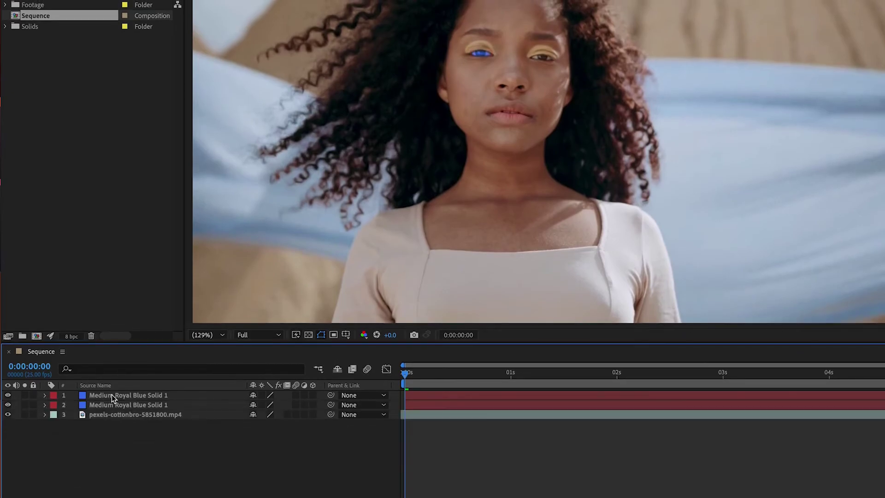
pyautogui.click(115, 394)
pyautogui.press('t')
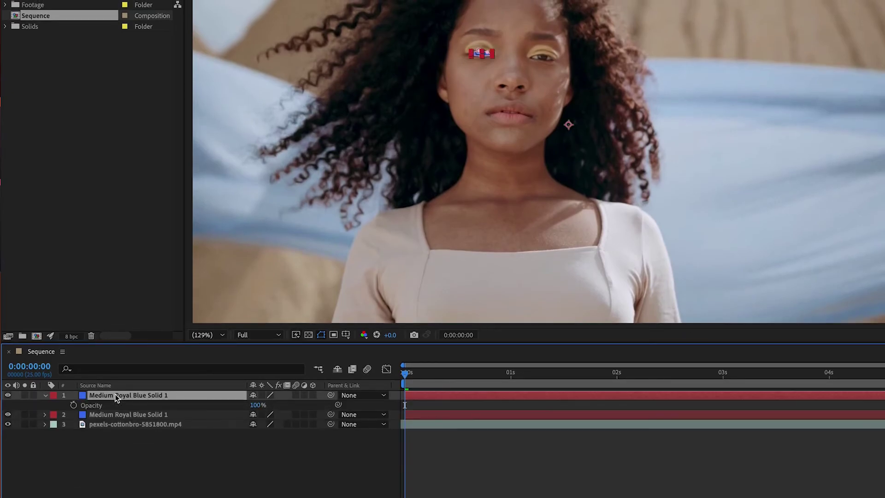
pyautogui.press('F2')
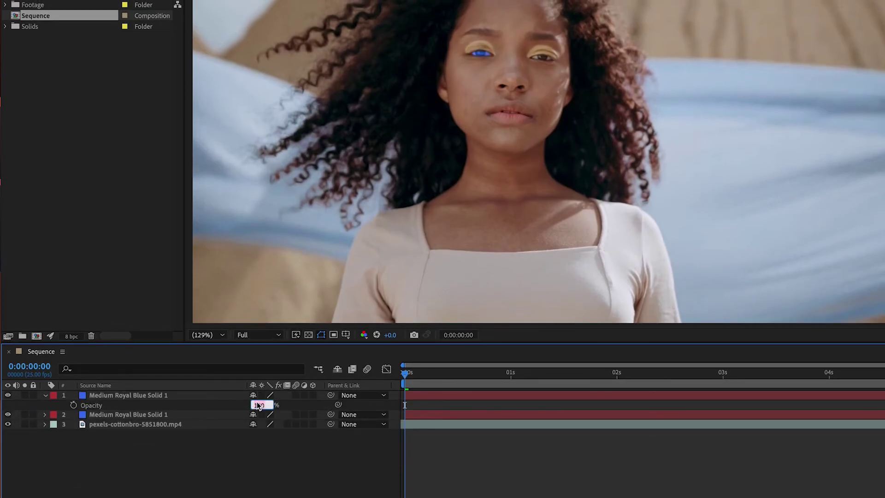
pyautogui.write('50')
pyautogui.press('Return')
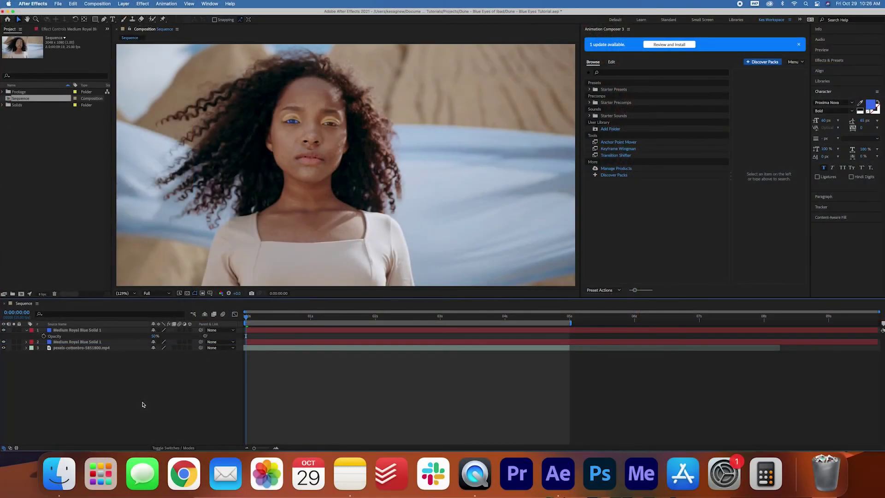
# Step: Zoom the viewer in on the eye and play a preview of the blue-tinted result
pyautogui.scroll(4, 295, 132)
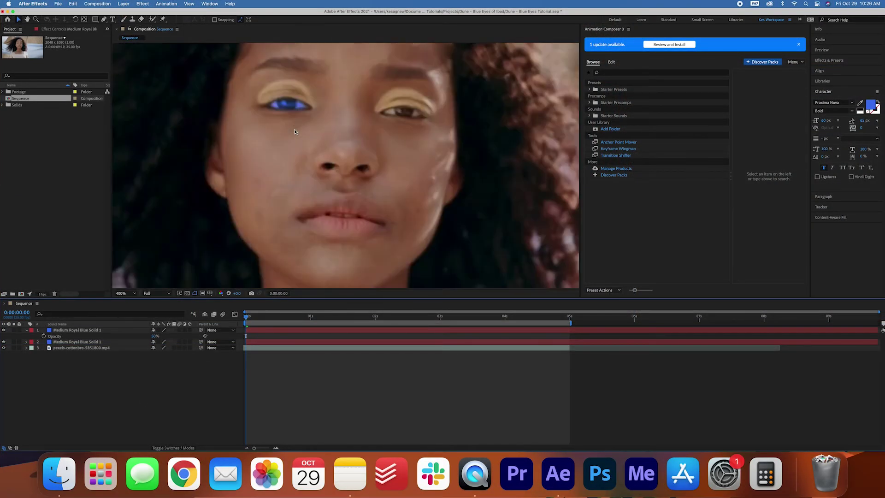
pyautogui.press('space')
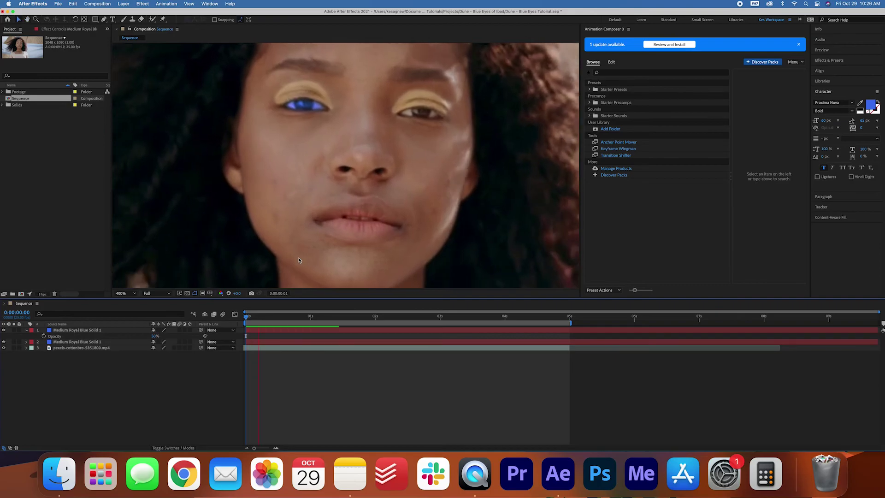